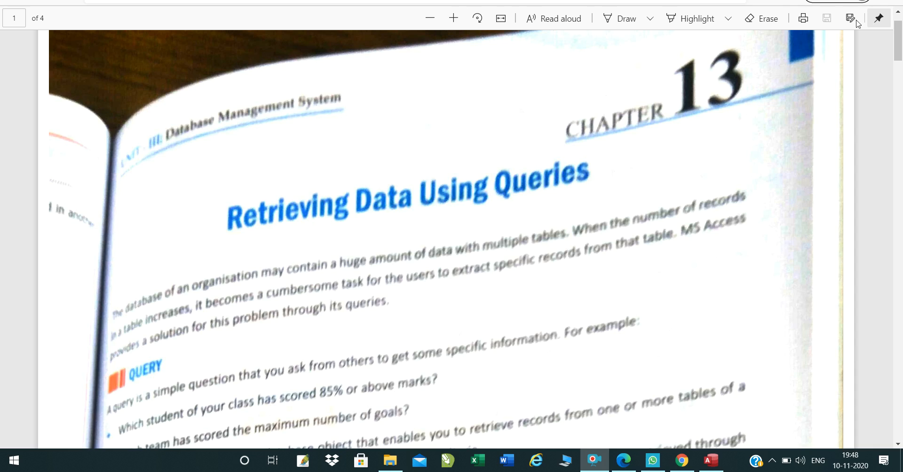
Read the textbook chapter on retrieving data using queries, through the instructions for creating a query with the Query Wizard
{"action": "left_click", "coordinate": [669, 152]}
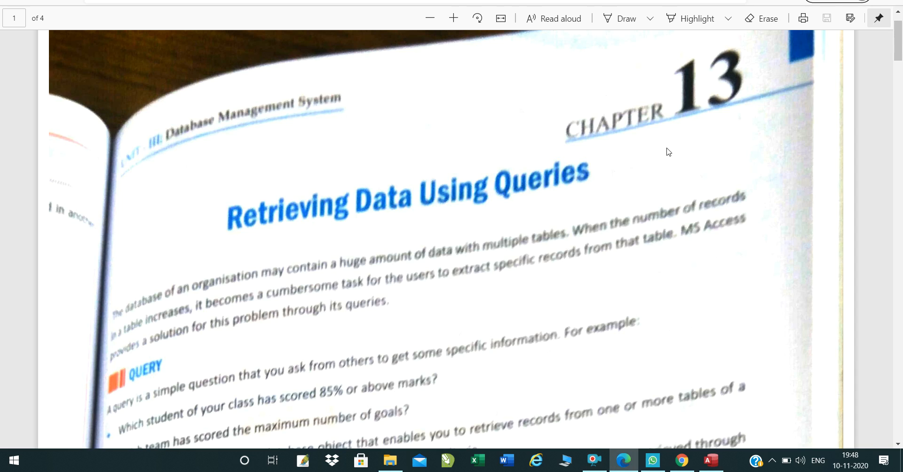
{"action": "scroll", "coordinate": [669, 152], "scroll_direction": "down", "scroll_amount": 2}
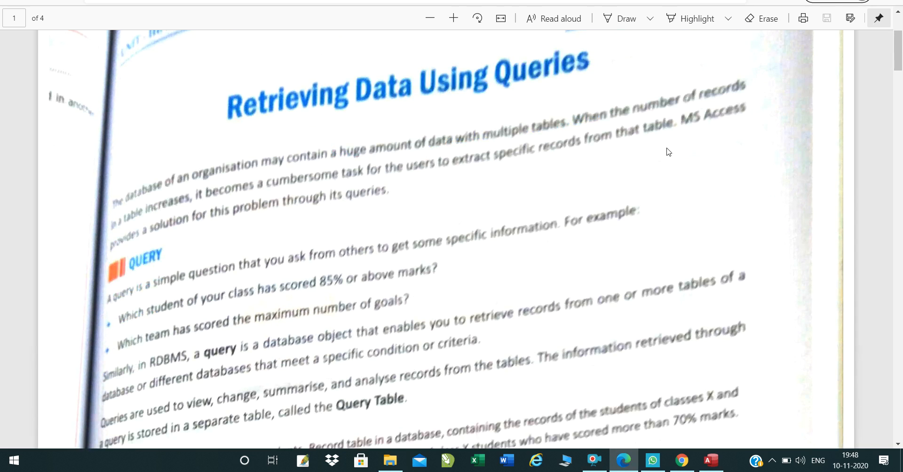
{"action": "scroll", "coordinate": [669, 151], "scroll_direction": "down", "scroll_amount": 1}
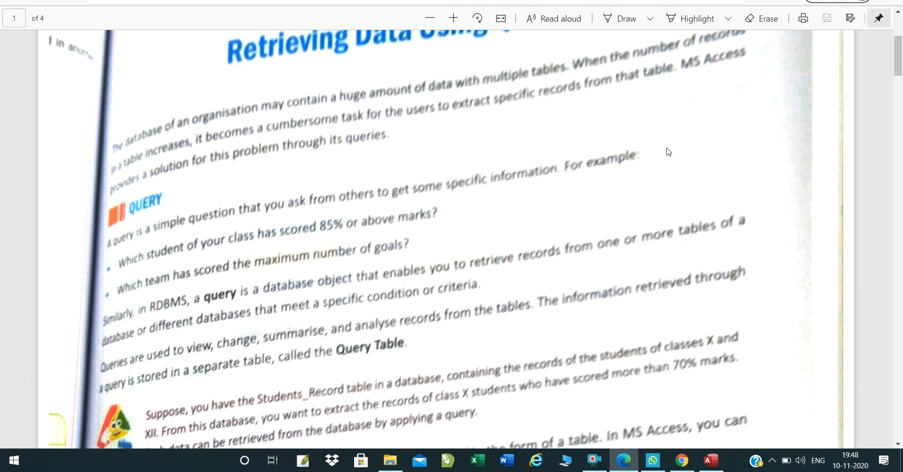
{"action": "scroll", "coordinate": [669, 152], "scroll_direction": "down", "scroll_amount": 2}
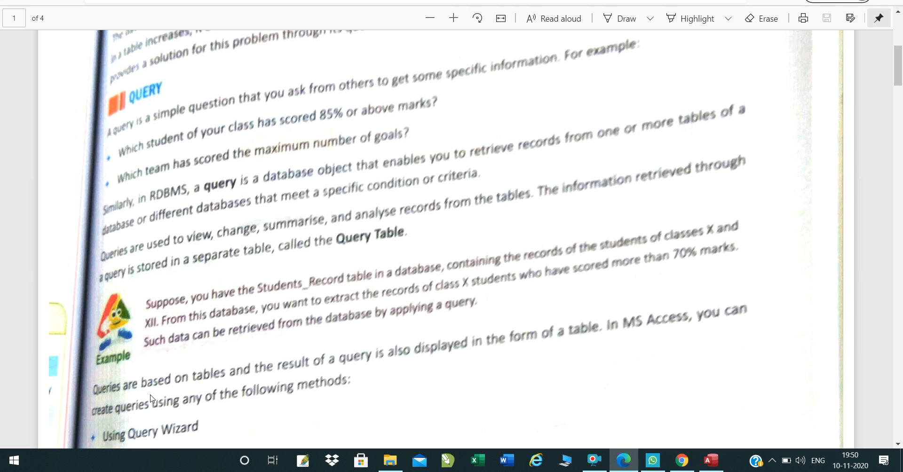
{"action": "scroll", "coordinate": [150, 399], "scroll_direction": "down", "scroll_amount": 6}
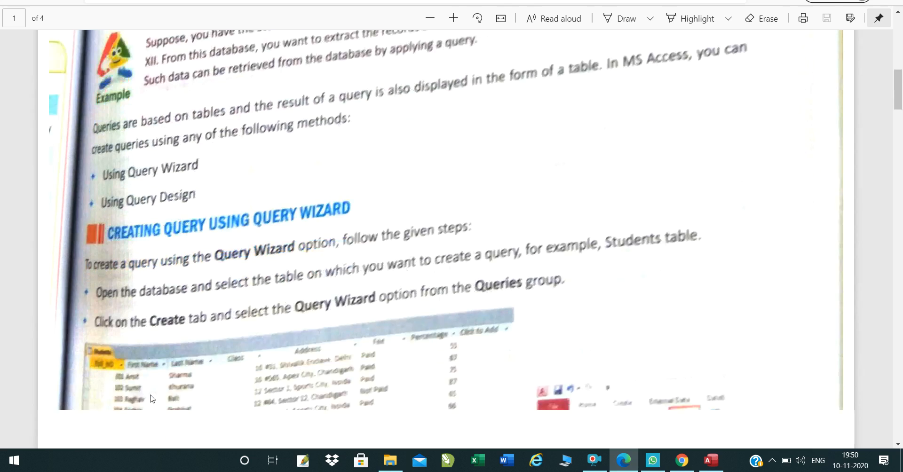
{"action": "scroll", "coordinate": [151, 399], "scroll_direction": "down", "scroll_amount": 2}
{"action": "scroll", "coordinate": [151, 399], "scroll_direction": "down", "scroll_amount": 1}
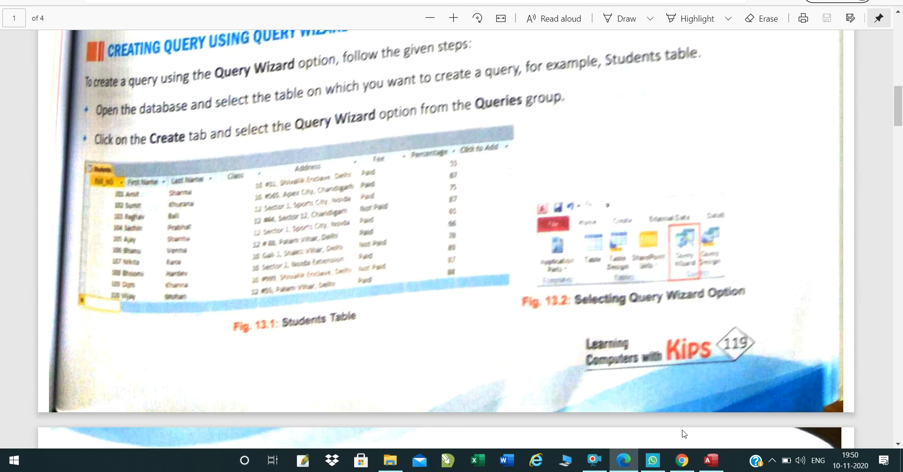
Switch to the Database3 database in Access and start the Simple Query Wizard, allowing the flagged wizard content to open
{"action": "left_click", "coordinate": [715, 463]}
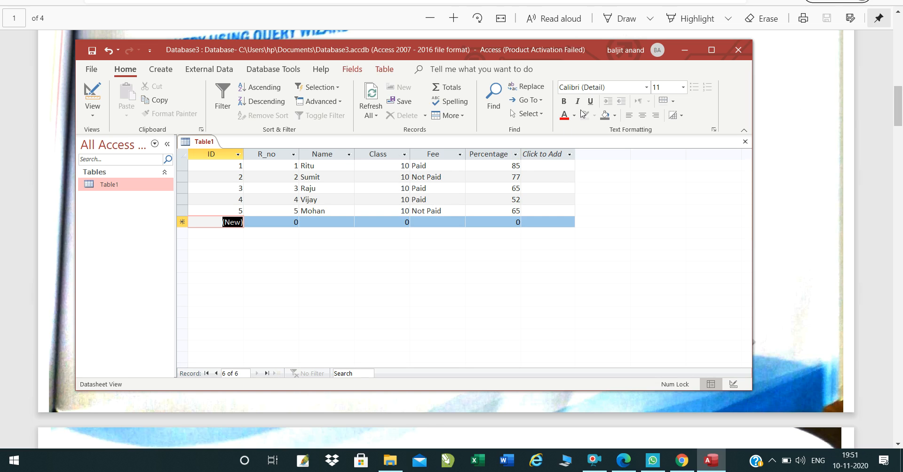
{"action": "left_click", "coordinate": [712, 50]}
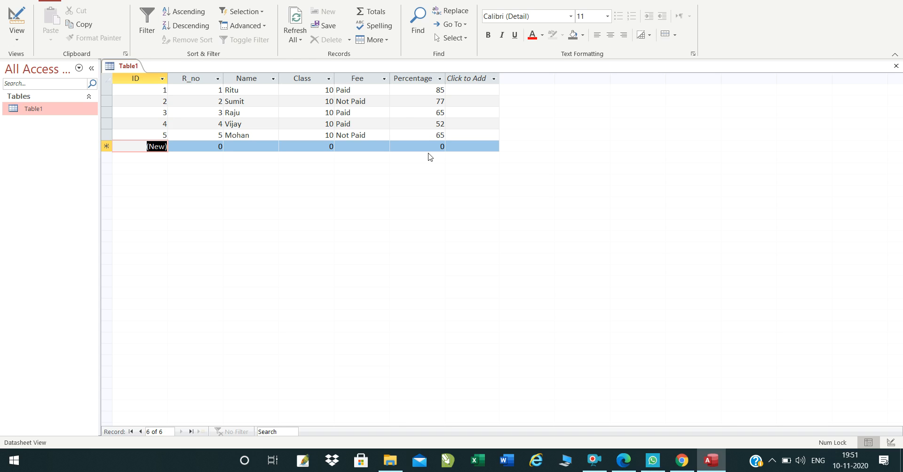
{"action": "left_click", "coordinate": [137, 2]}
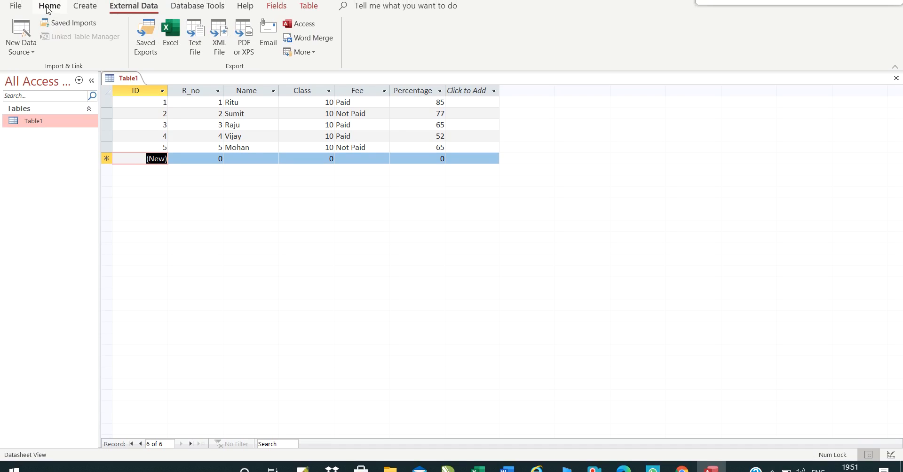
{"action": "left_click", "coordinate": [79, 6]}
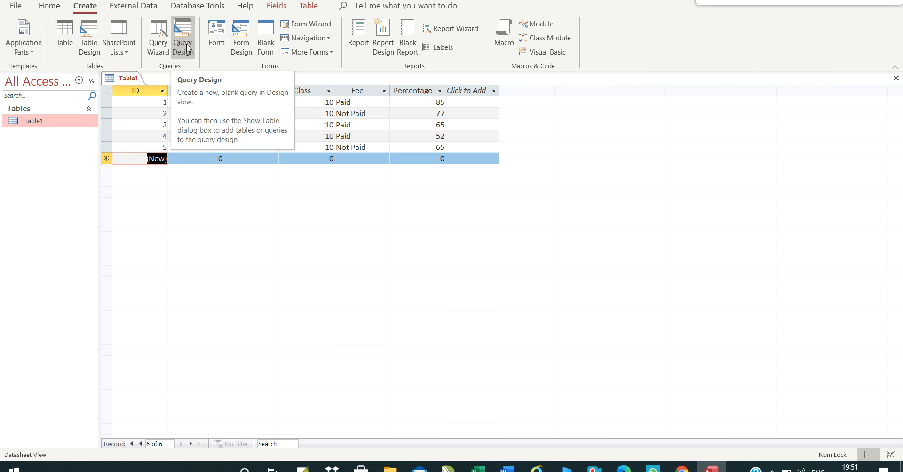
{"action": "left_click", "coordinate": [161, 44]}
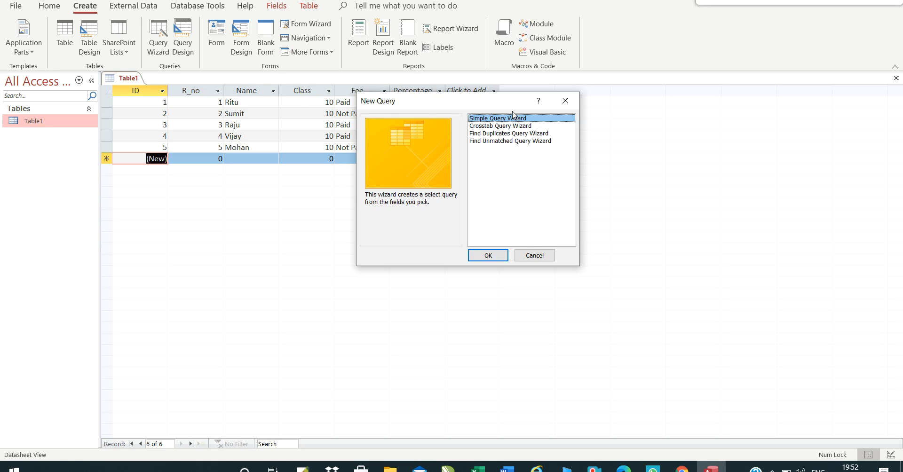
{"action": "left_click", "coordinate": [493, 260]}
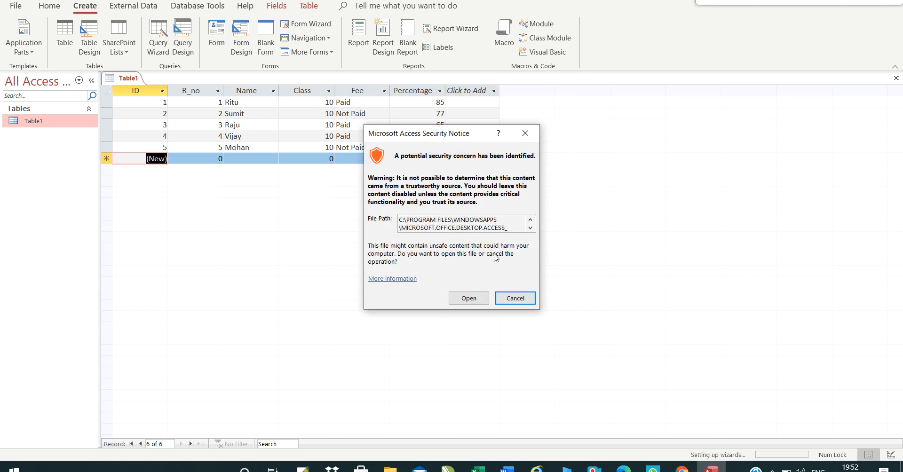
{"action": "left_click", "coordinate": [468, 299]}
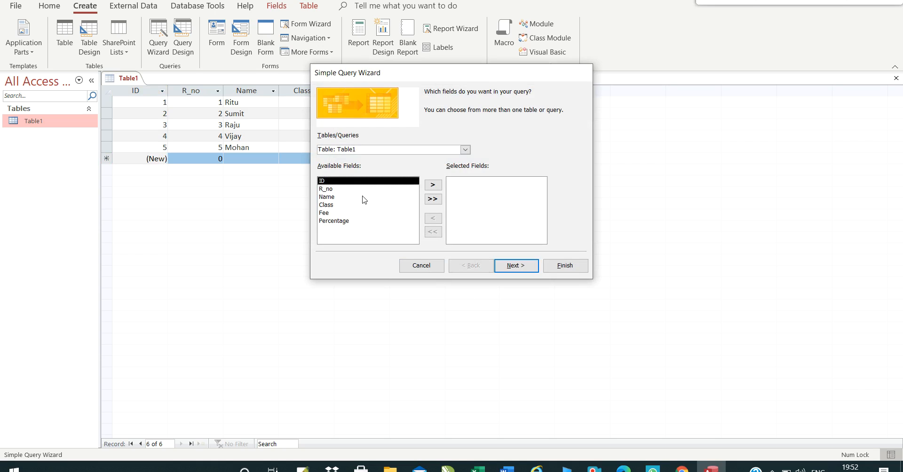
Add the R_no, Class and Percentage fields of Table1 to the query's selected fields
{"action": "left_click", "coordinate": [332, 190]}
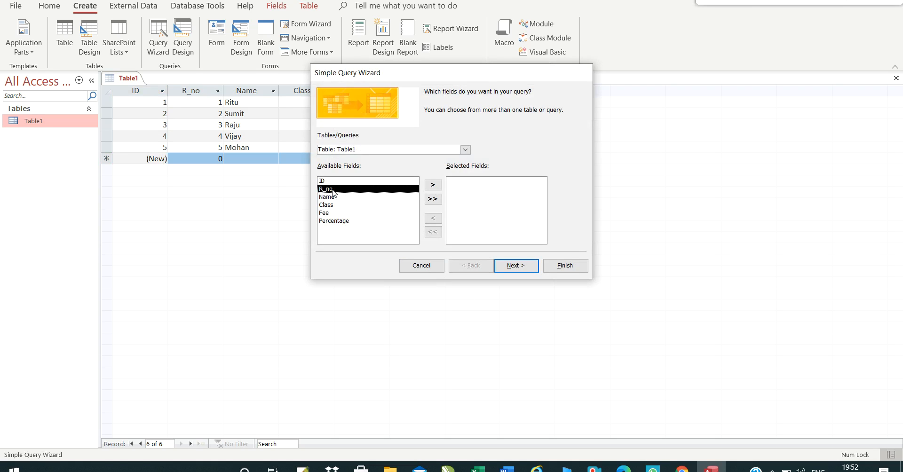
{"action": "left_click", "coordinate": [433, 185]}
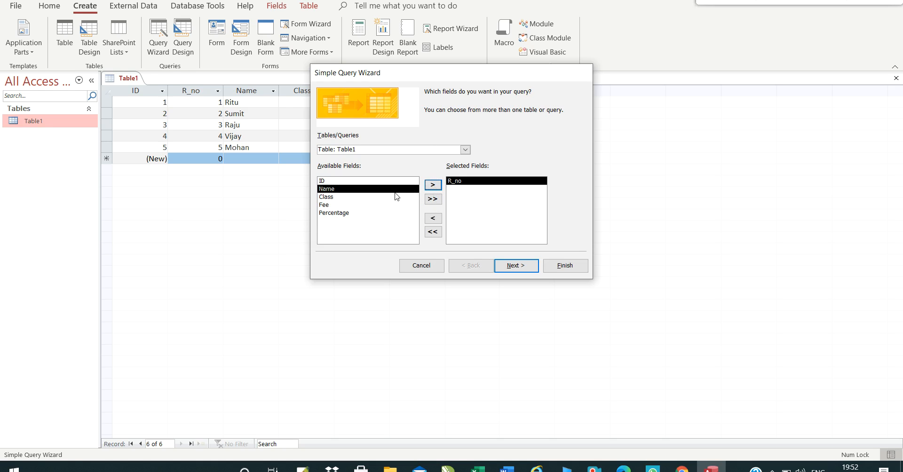
{"action": "left_click", "coordinate": [326, 197]}
{"action": "left_click", "coordinate": [433, 185]}
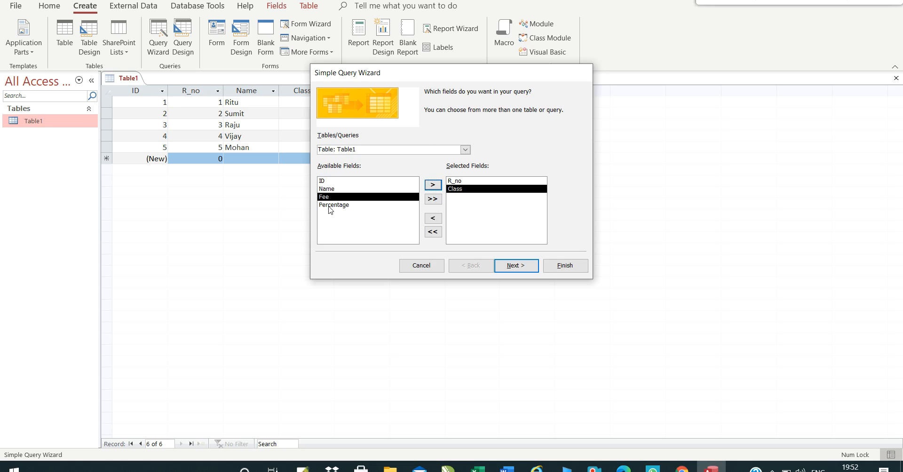
{"action": "left_click", "coordinate": [331, 207]}
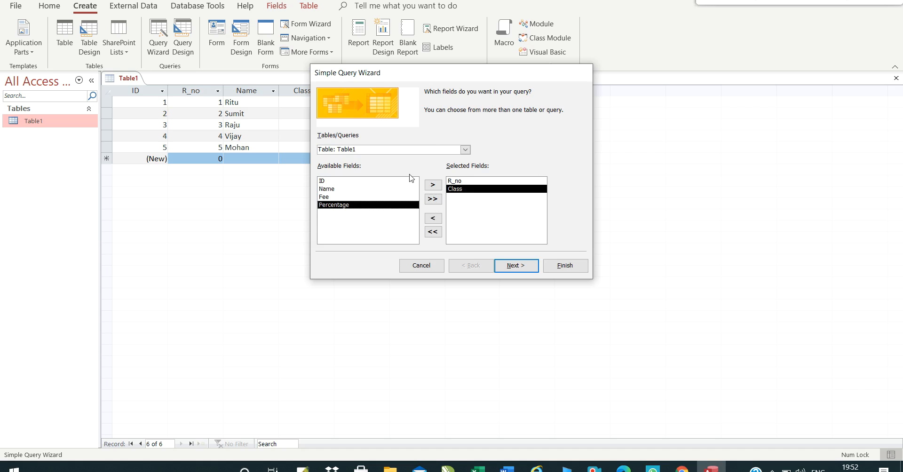
{"action": "left_click", "coordinate": [433, 186]}
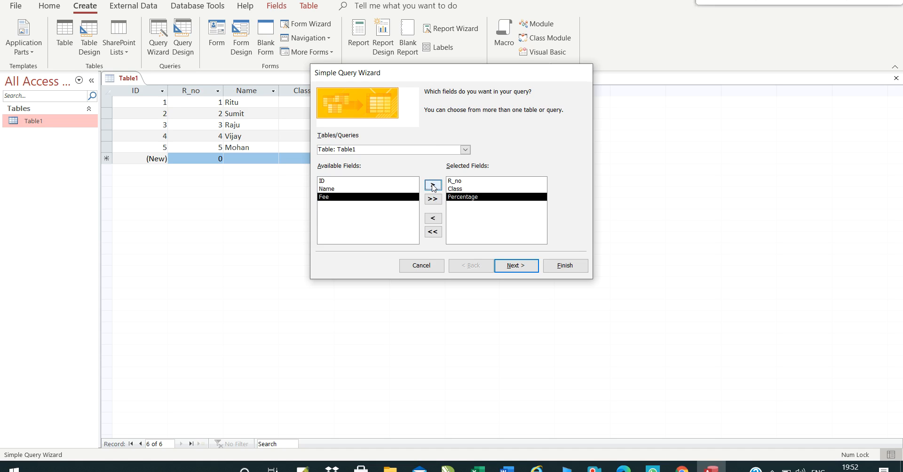
Finish the wizard as a detail query titled Table1 Query, opening it to view information
{"action": "left_click", "coordinate": [516, 266]}
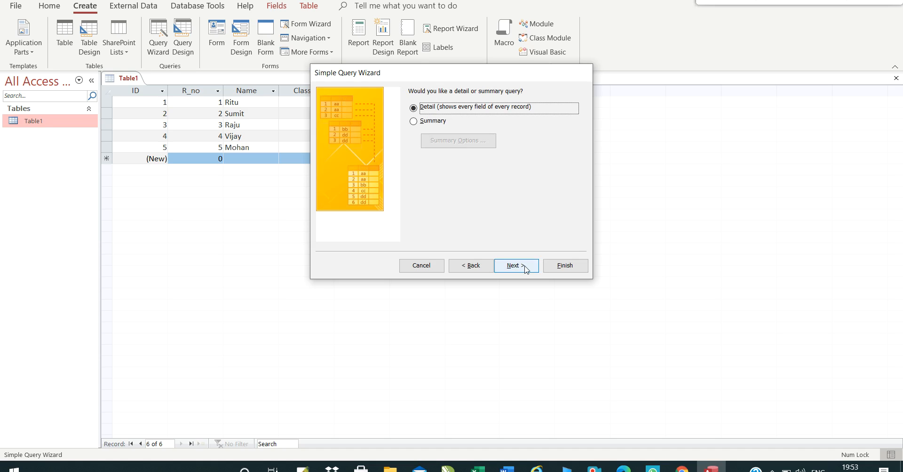
{"action": "left_click", "coordinate": [525, 267]}
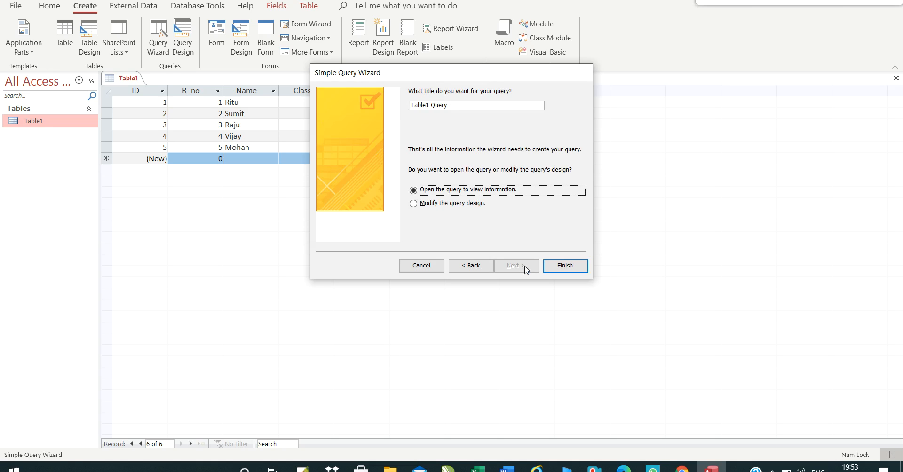
{"action": "left_click", "coordinate": [565, 266]}
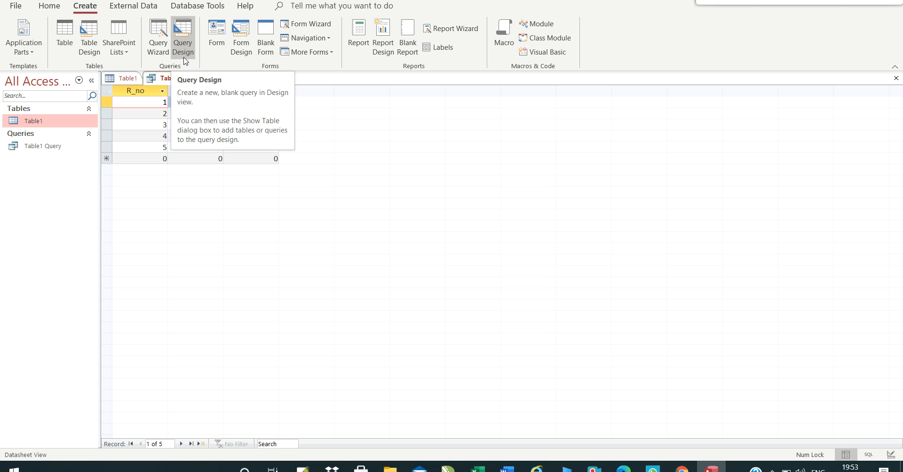
{"action": "double_click", "coordinate": [48, 123]}
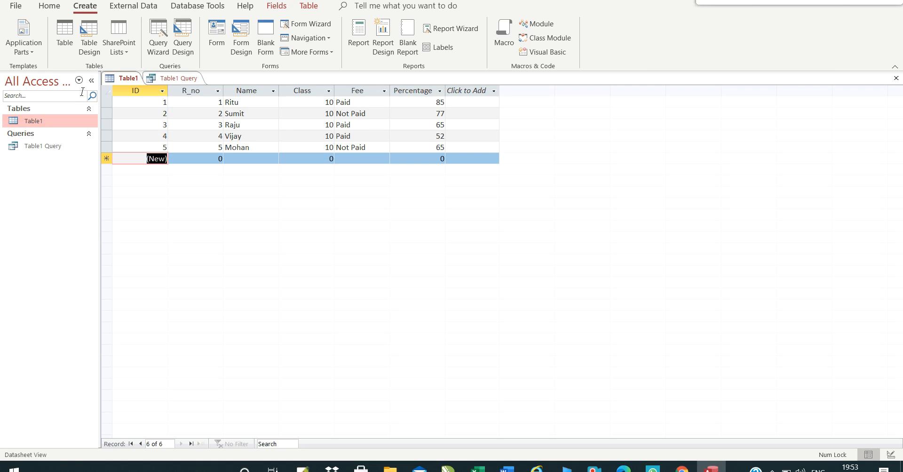
{"action": "left_click", "coordinate": [190, 39]}
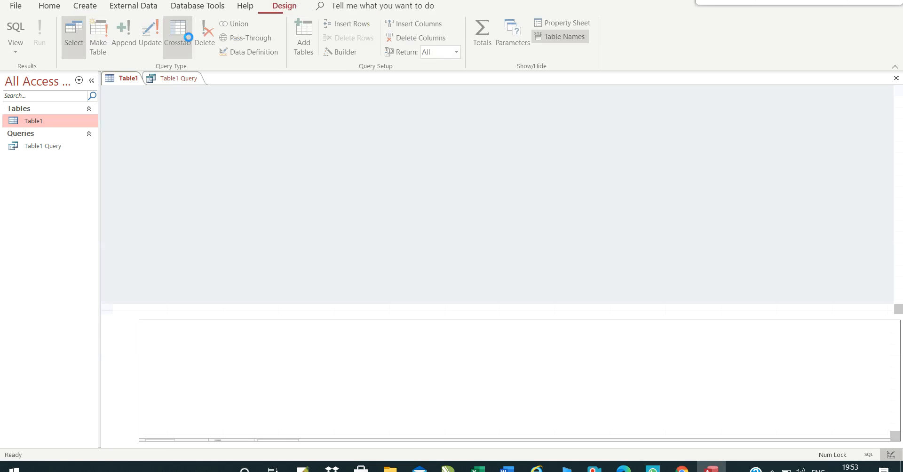
{"action": "left_click", "coordinate": [188, 37]}
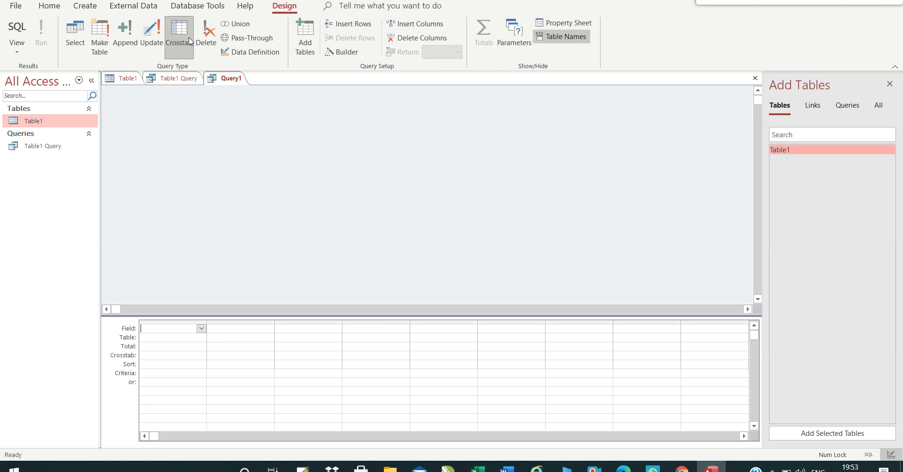
{"action": "left_click", "coordinate": [127, 79]}
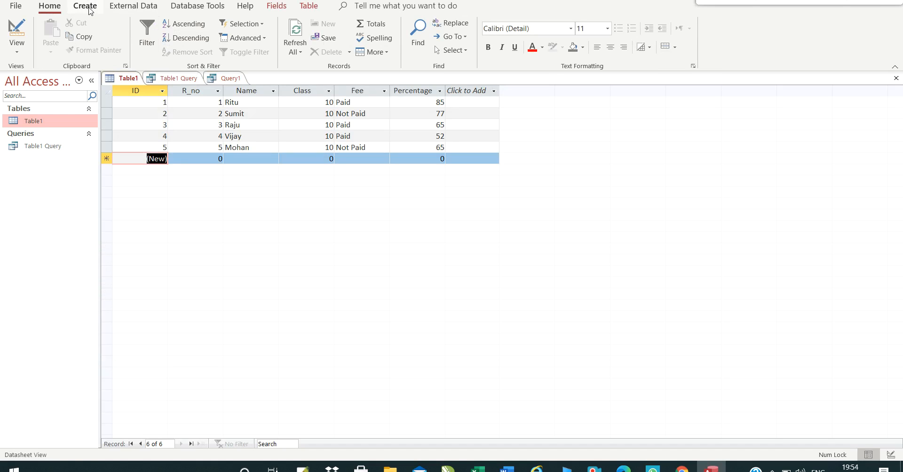
{"action": "left_click", "coordinate": [85, 5]}
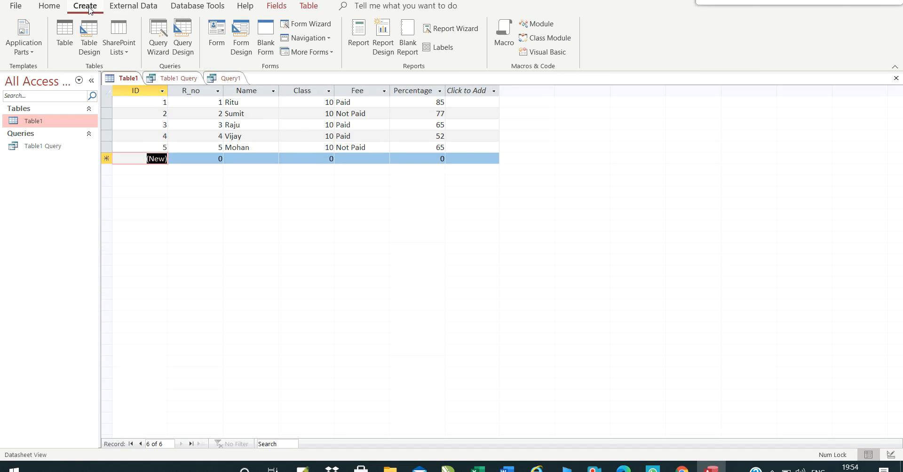
{"action": "left_click", "coordinate": [180, 23]}
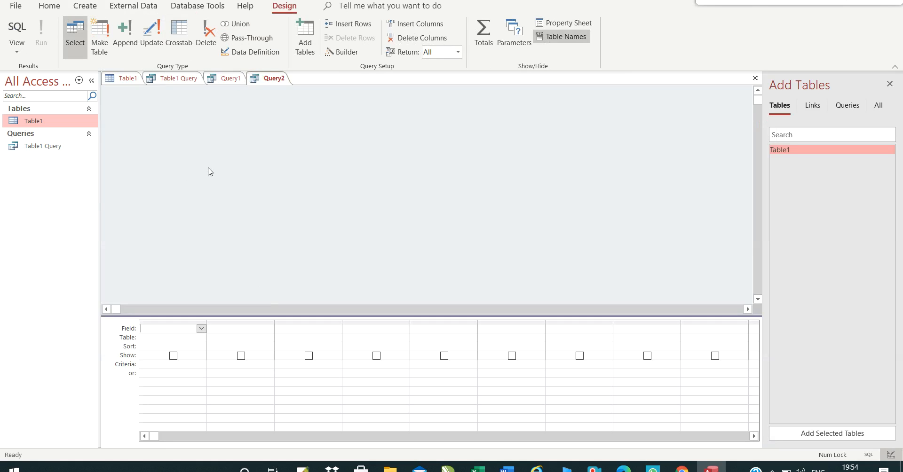
{"action": "left_click", "coordinate": [201, 330]}
{"action": "left_click", "coordinate": [128, 79]}
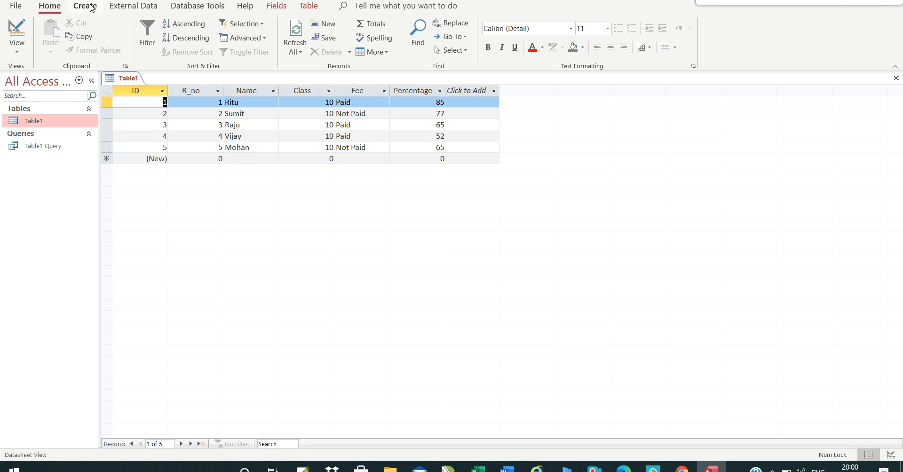
Create a blank query in Design view and add Table1 to it
{"action": "left_click", "coordinate": [90, 7]}
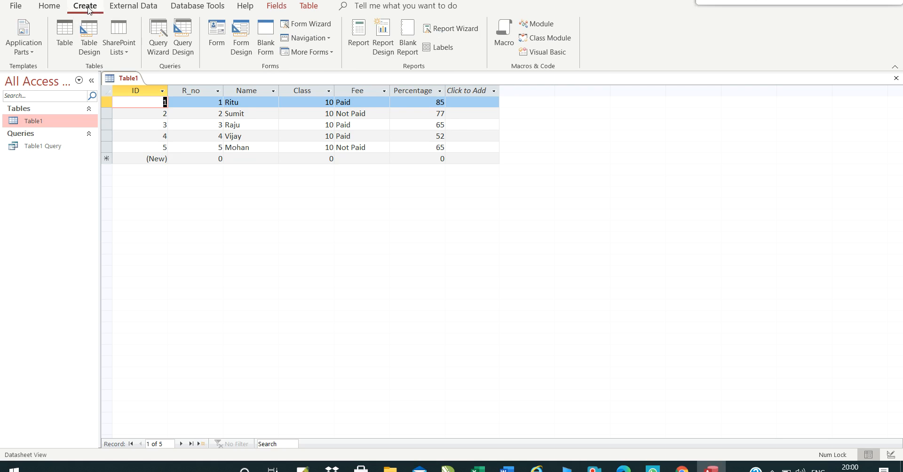
{"action": "left_click", "coordinate": [180, 43]}
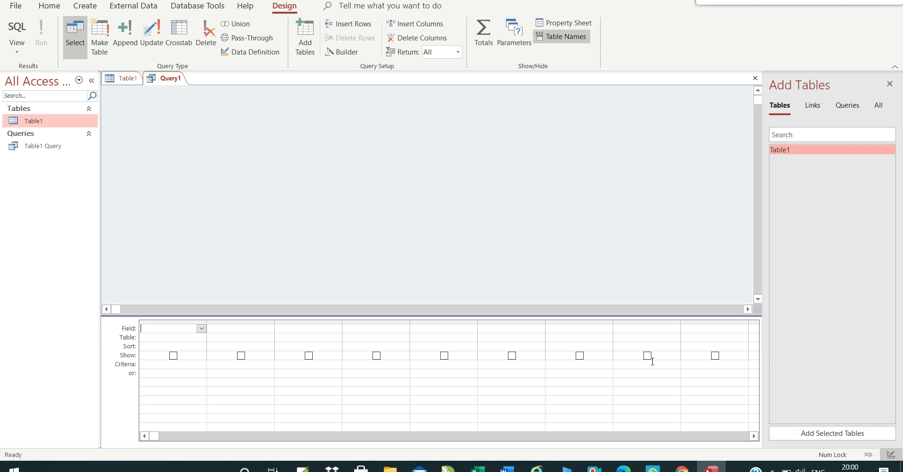
{"action": "left_click", "coordinate": [828, 436]}
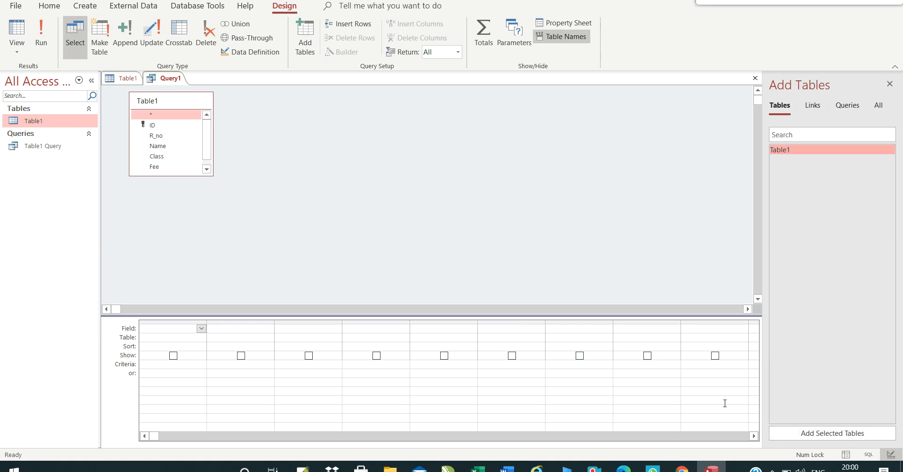
Set the first two columns of the query design grid to the R_no and Name fields
{"action": "left_click", "coordinate": [198, 330]}
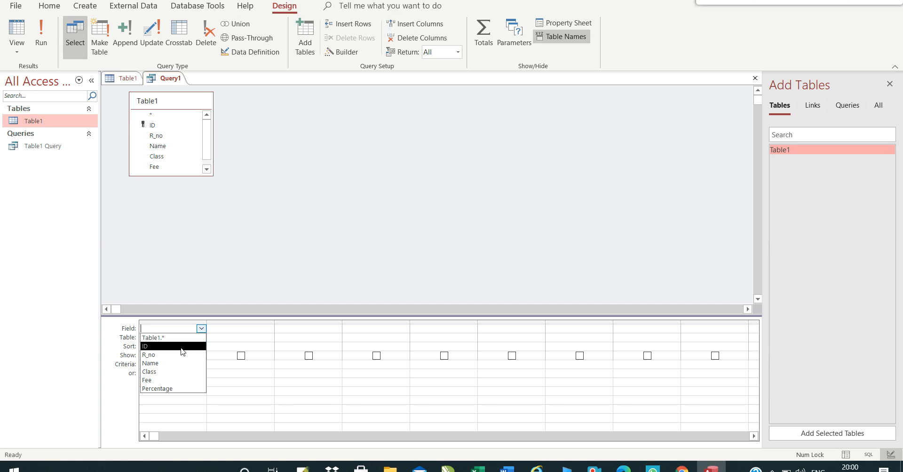
{"action": "left_click", "coordinate": [181, 355]}
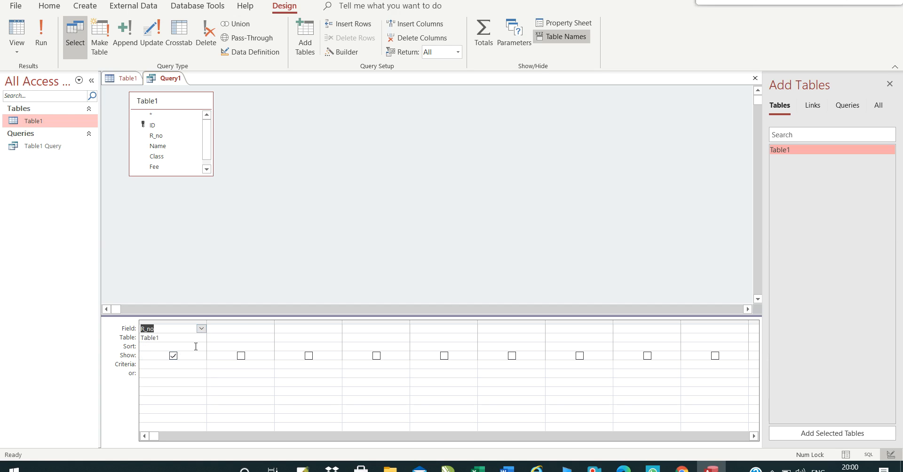
{"action": "left_click", "coordinate": [249, 331]}
{"action": "left_click", "coordinate": [269, 328]}
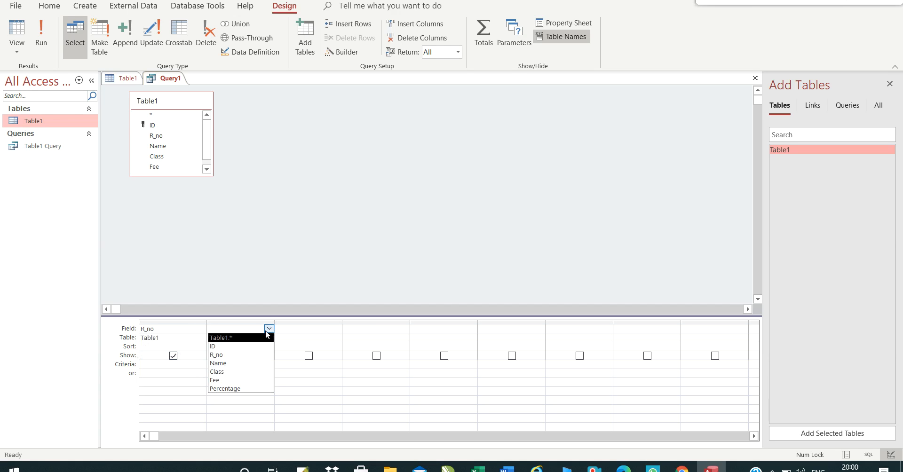
{"action": "left_click", "coordinate": [249, 365]}
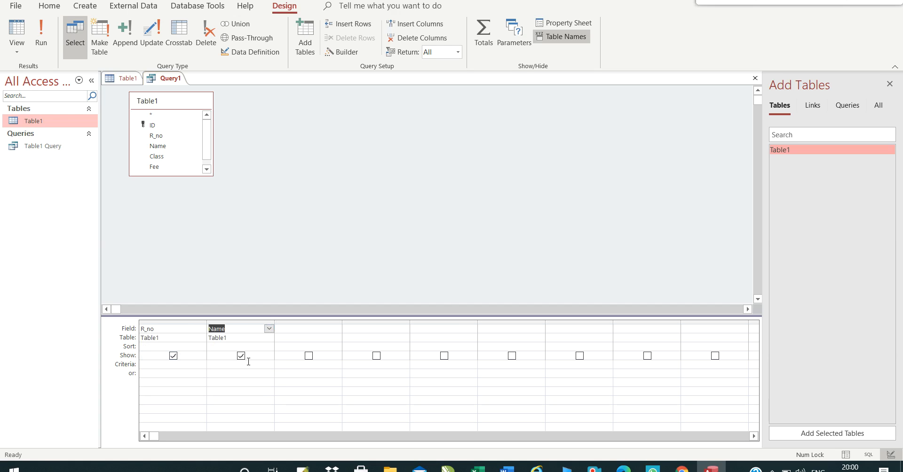
Set the third and fourth columns of the query design grid to the Class and Fee fields
{"action": "left_click", "coordinate": [329, 332]}
{"action": "left_click", "coordinate": [336, 329]}
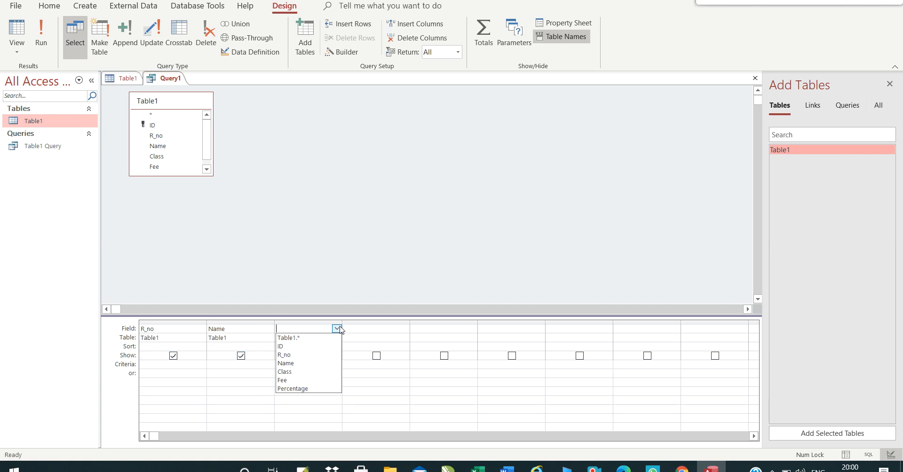
{"action": "left_click", "coordinate": [309, 374]}
{"action": "left_click", "coordinate": [309, 375]}
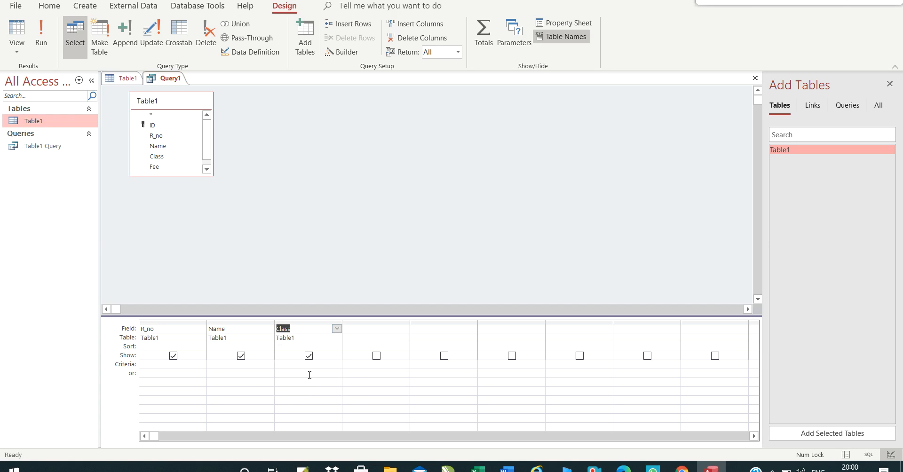
{"action": "left_click", "coordinate": [403, 330]}
{"action": "left_click", "coordinate": [404, 328]}
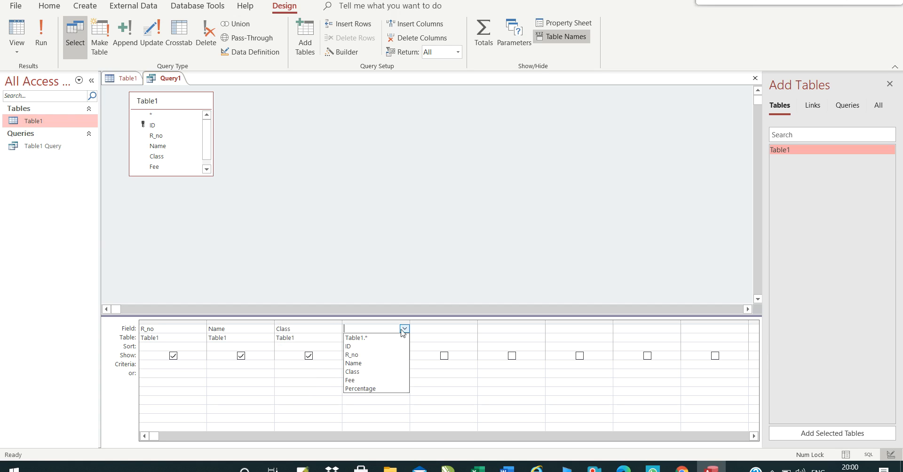
{"action": "left_click", "coordinate": [377, 380]}
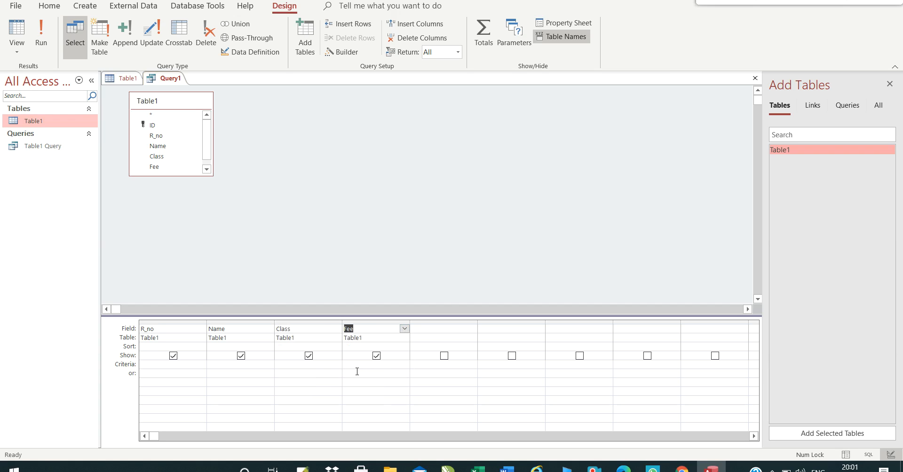
{"action": "left_click", "coordinate": [356, 368]}
{"action": "type", "text": "="}
{"action": "key", "text": "BackSpace"}
Set the fifth column of the design grid to the Percentage field with the criterion >80
{"action": "left_click", "coordinate": [435, 330]}
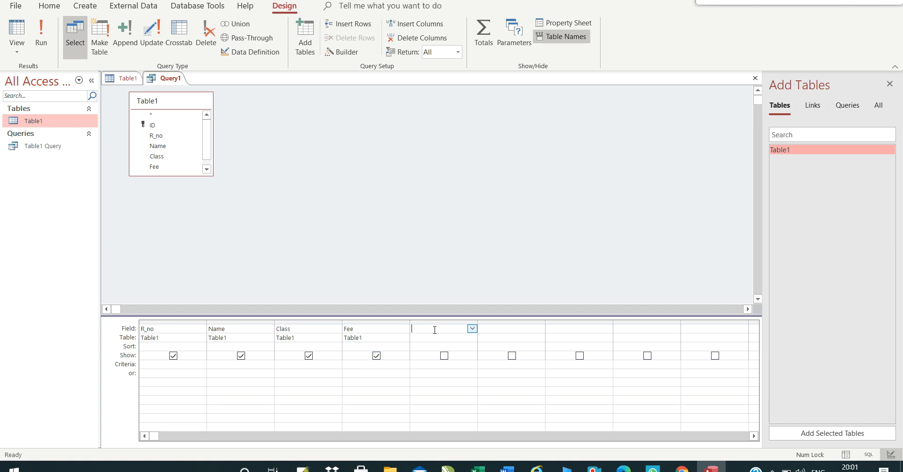
{"action": "left_click", "coordinate": [472, 330]}
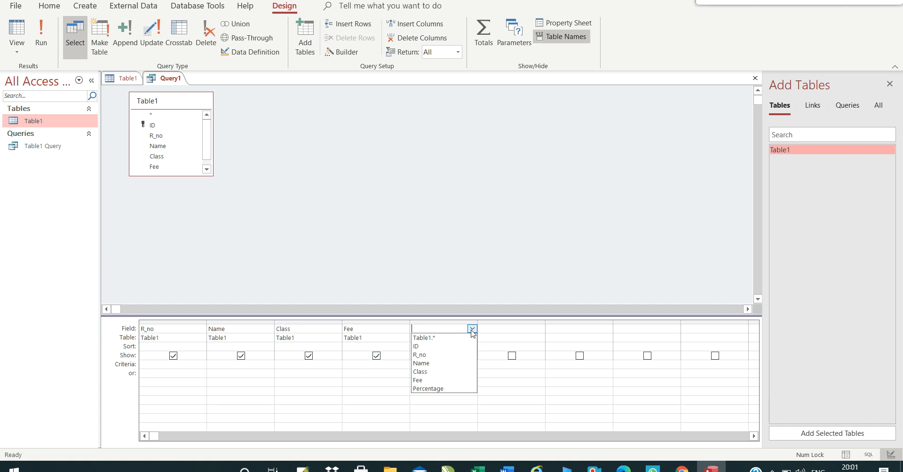
{"action": "left_click", "coordinate": [437, 389]}
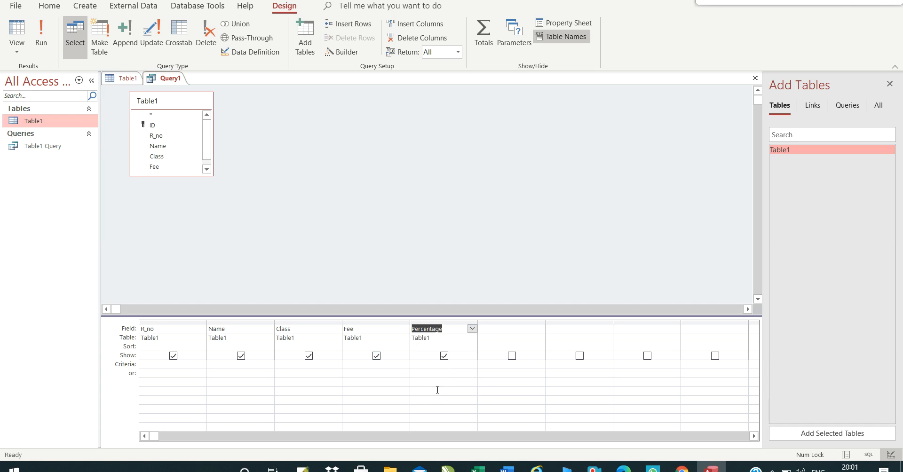
{"action": "left_click", "coordinate": [426, 367]}
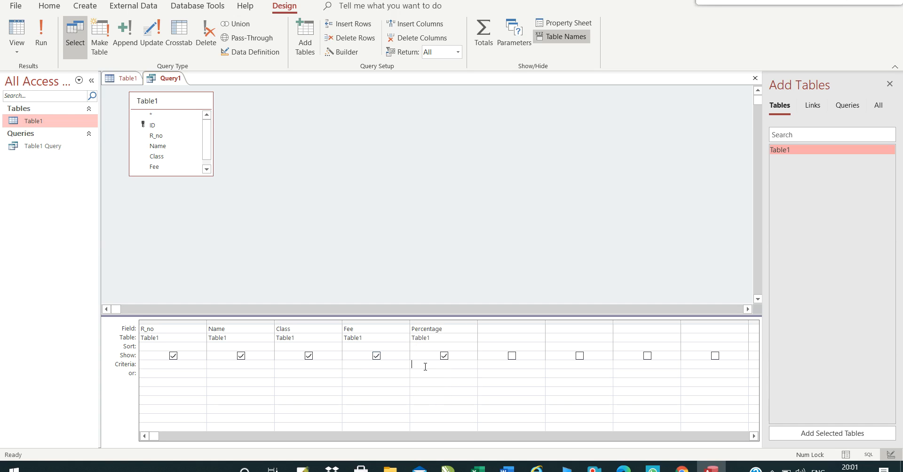
{"action": "type", "text": ">80"}
Save the query under the name Query1 and open it to view its matching records
{"action": "key", "text": "ctrl+s"}
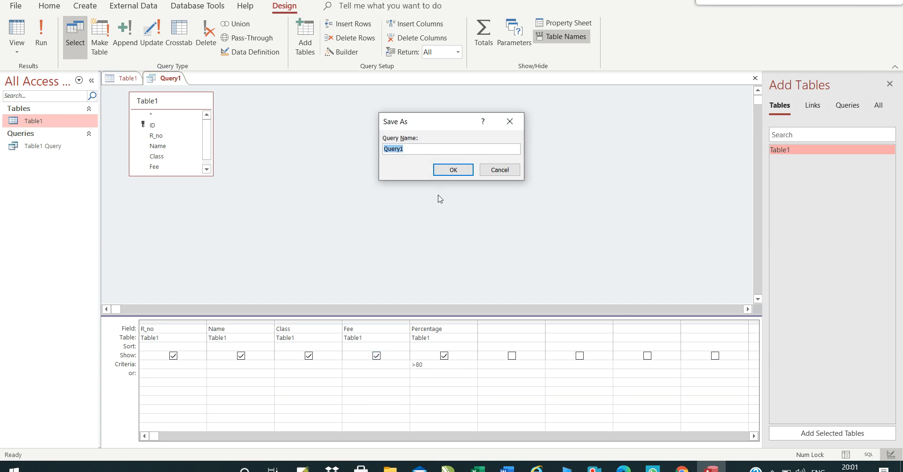
{"action": "left_click", "coordinate": [451, 170]}
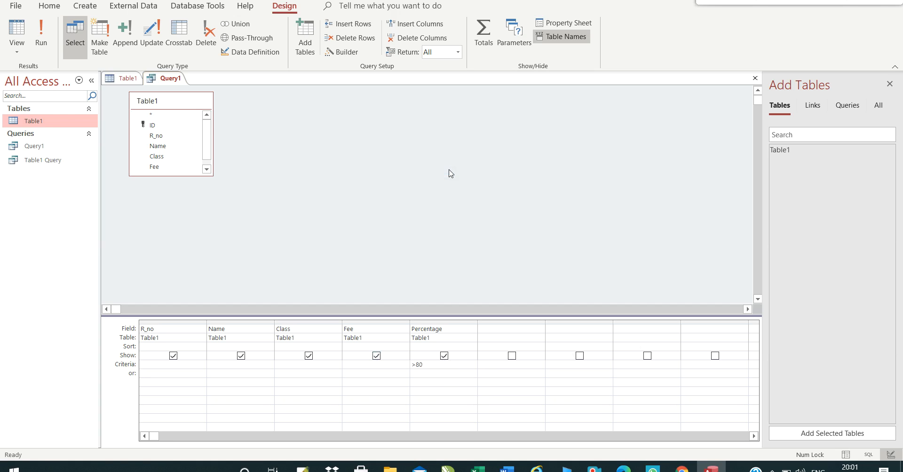
{"action": "left_click", "coordinate": [39, 150]}
{"action": "double_click", "coordinate": [39, 150]}
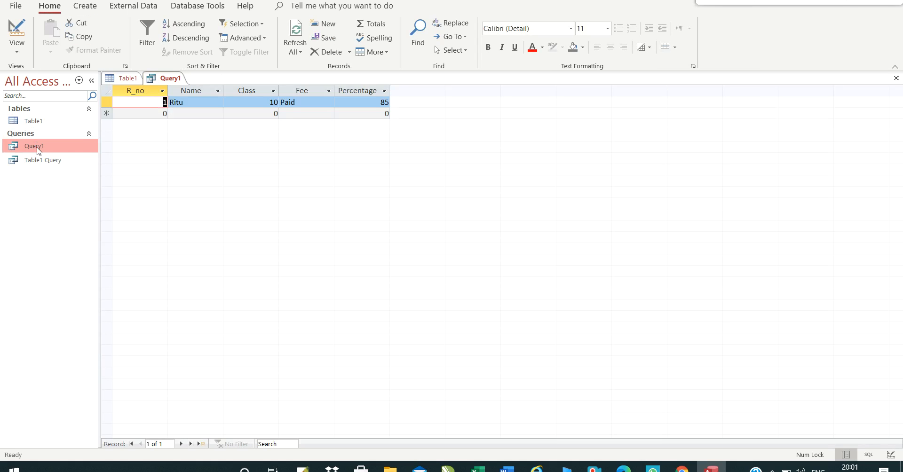
{"action": "left_click", "coordinate": [273, 91]}
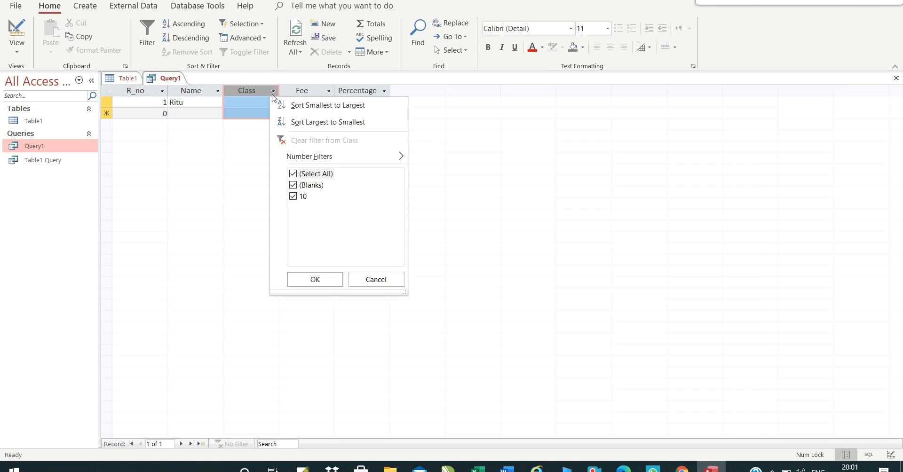
{"action": "left_click", "coordinate": [588, 159]}
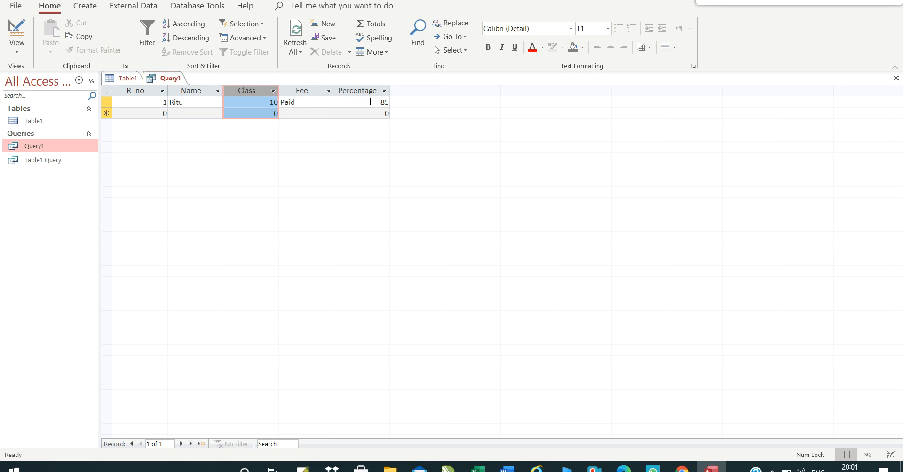
Reopen Query1 in Design view and set the criterion of the Percentage field to >70
{"action": "right_click", "coordinate": [34, 151]}
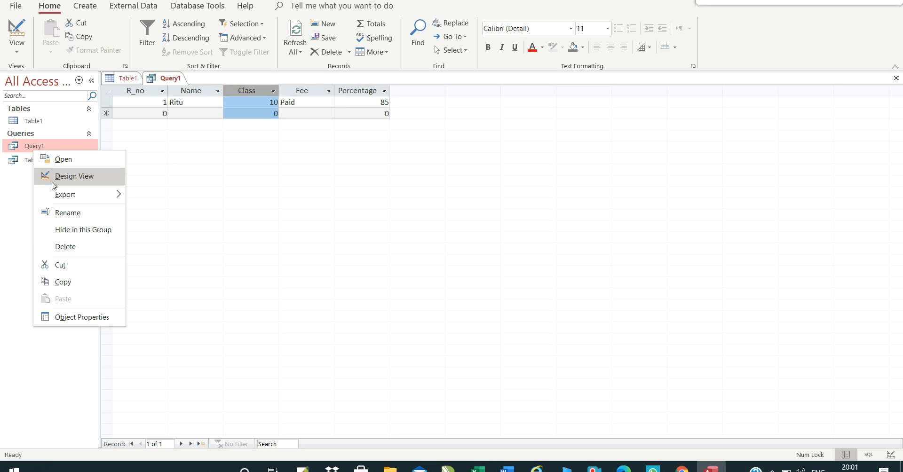
{"action": "left_click", "coordinate": [55, 179]}
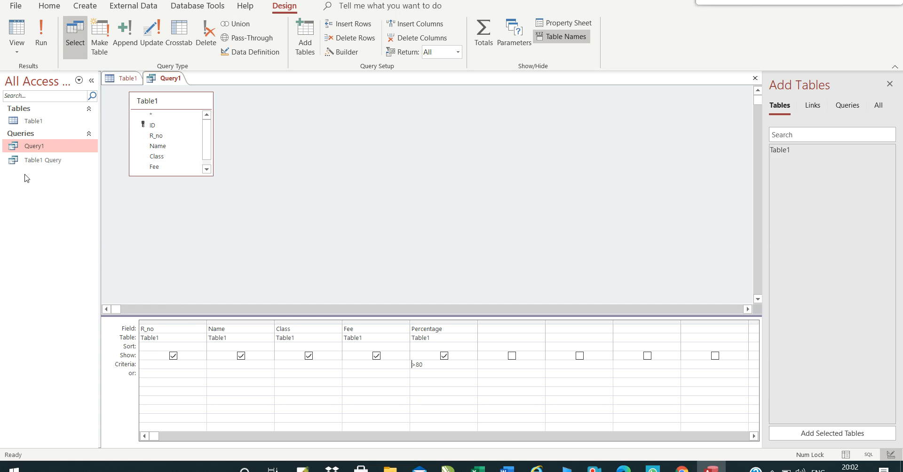
{"action": "right_click", "coordinate": [40, 149]}
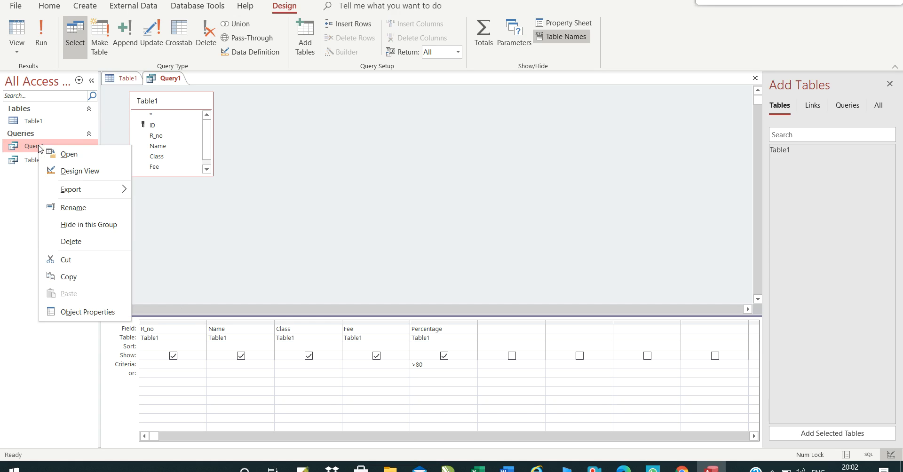
{"action": "left_click", "coordinate": [69, 172]}
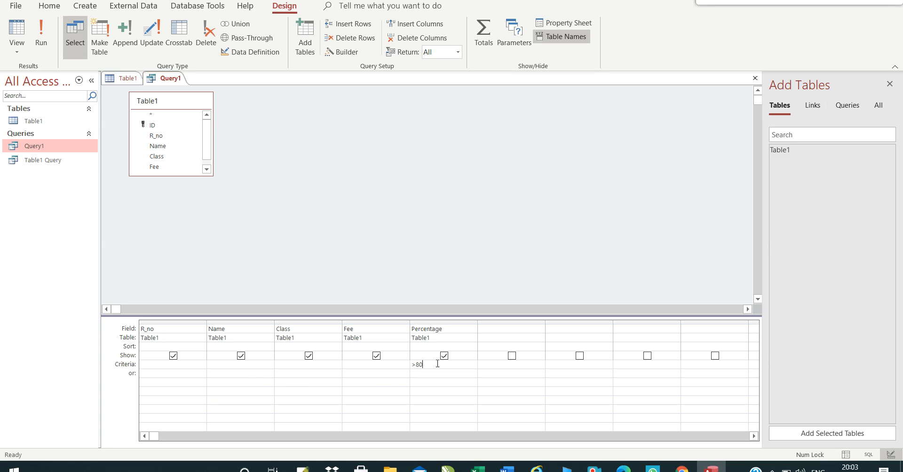
{"action": "key", "text": "BackSpace"}
{"action": "key", "text": "BackSpace"}
{"action": "type", "text": "70"}
Close the Query1 design and open the query again to view its matching records
{"action": "left_click", "coordinate": [38, 145]}
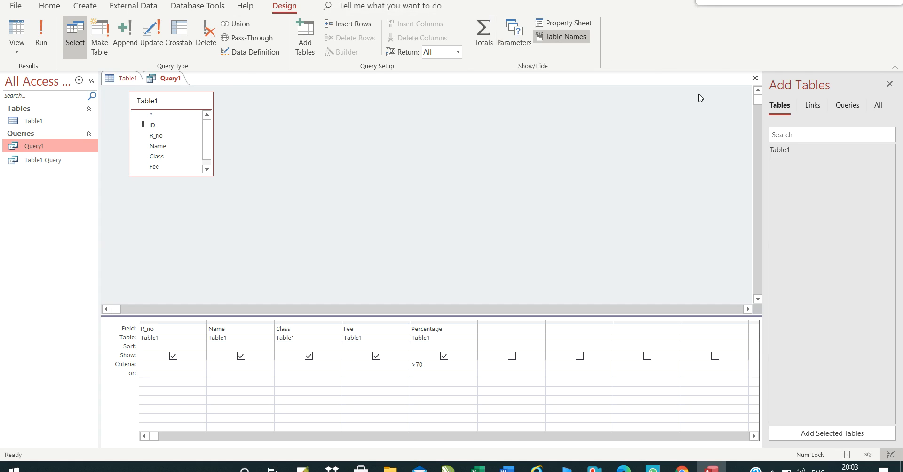
{"action": "left_click", "coordinate": [756, 79]}
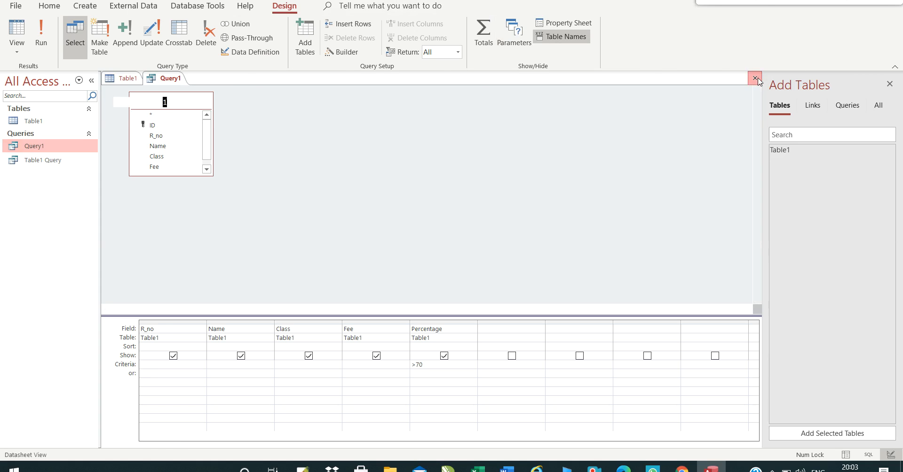
{"action": "left_click", "coordinate": [756, 79]}
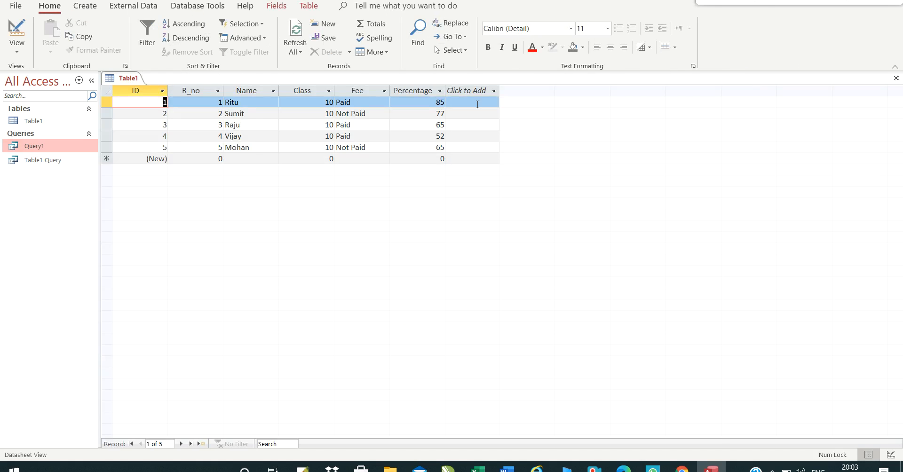
{"action": "double_click", "coordinate": [35, 147]}
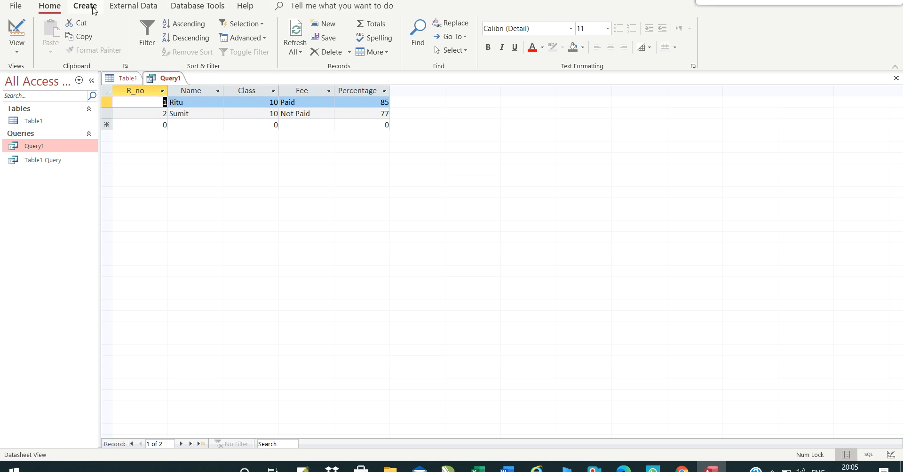
Create another blank query in Design view without adding tables and switch it to SQL View
{"action": "left_click", "coordinate": [93, 8]}
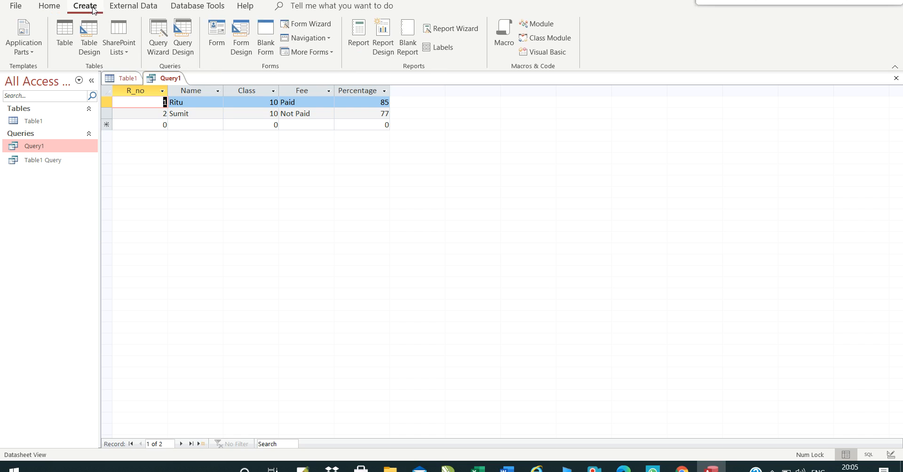
{"action": "left_click", "coordinate": [181, 30]}
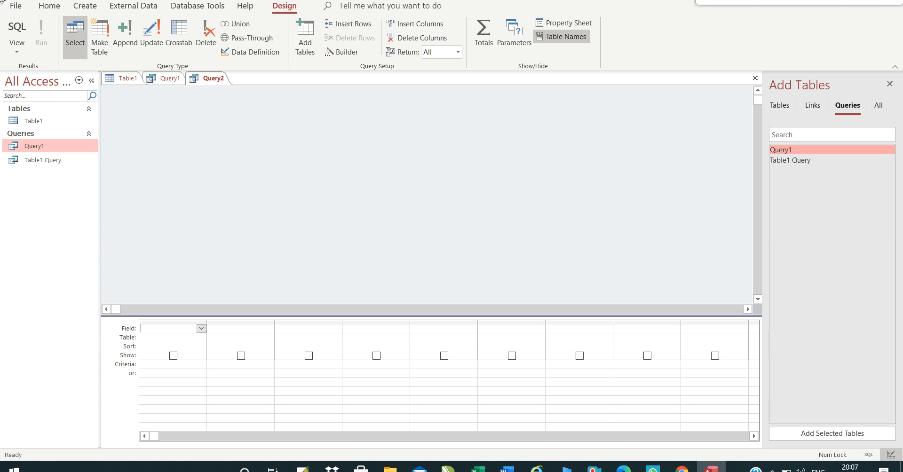
{"action": "left_click", "coordinate": [15, 32]}
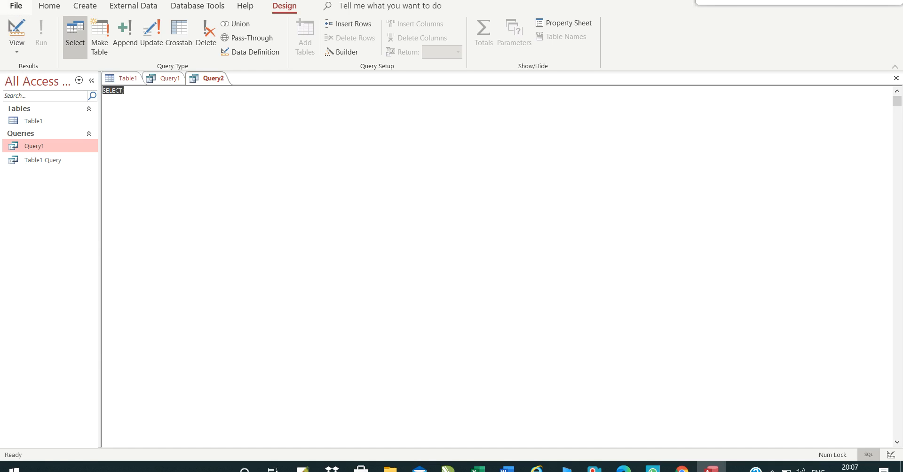
{"action": "left_click", "coordinate": [16, 5]}
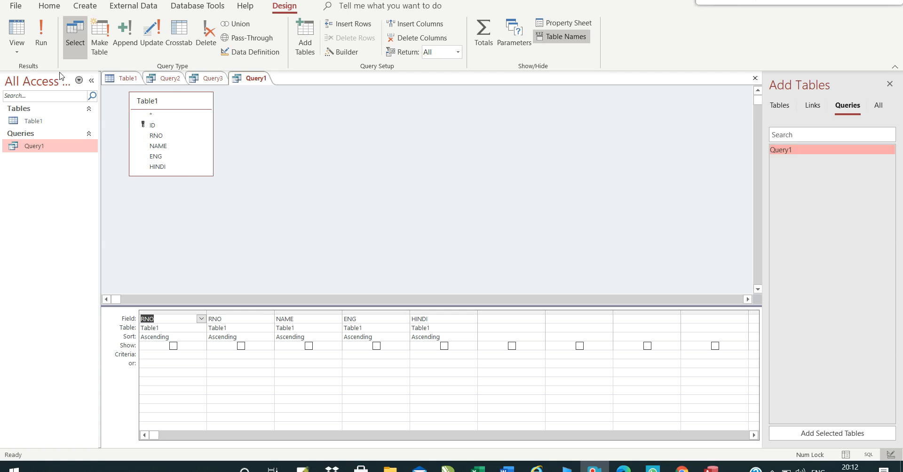
Switch Query1 from Design View to SQL View to examine its SQL statement
{"action": "left_click", "coordinate": [16, 55]}
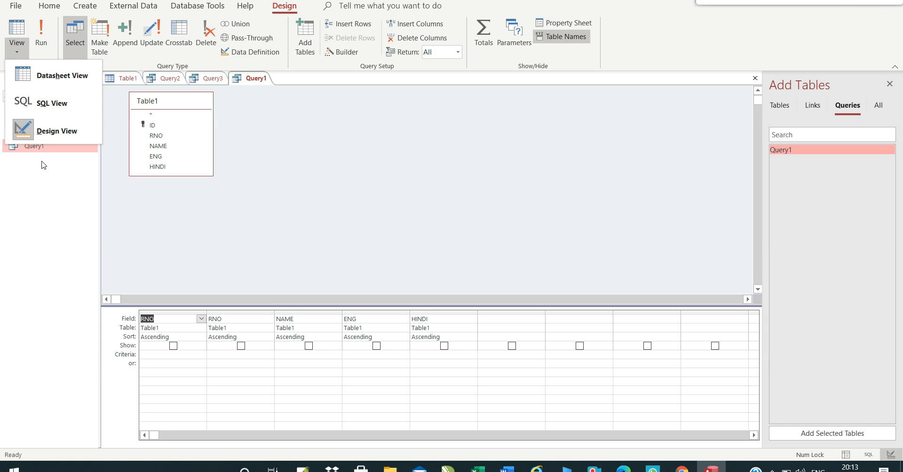
{"action": "left_click", "coordinate": [46, 108]}
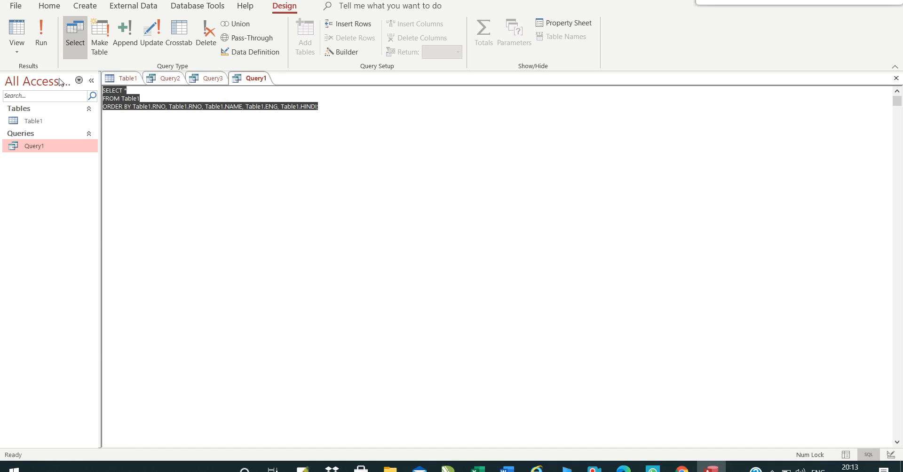
{"action": "left_click", "coordinate": [11, 55]}
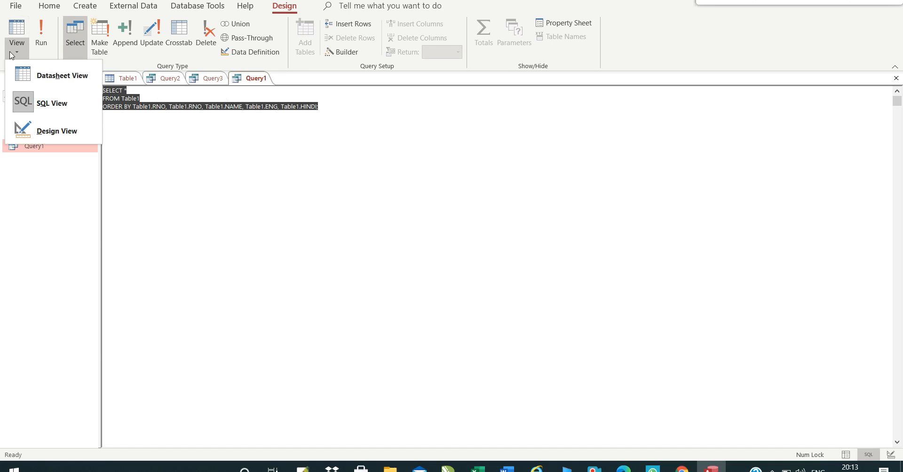
{"action": "left_click", "coordinate": [34, 104]}
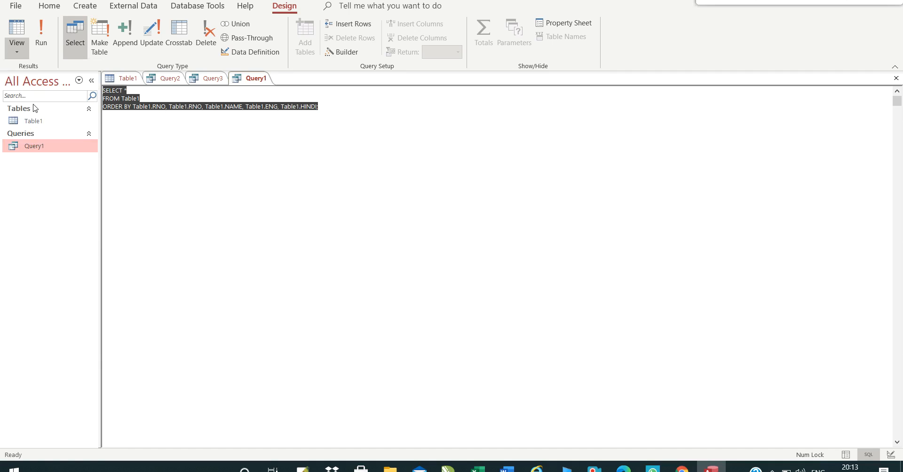